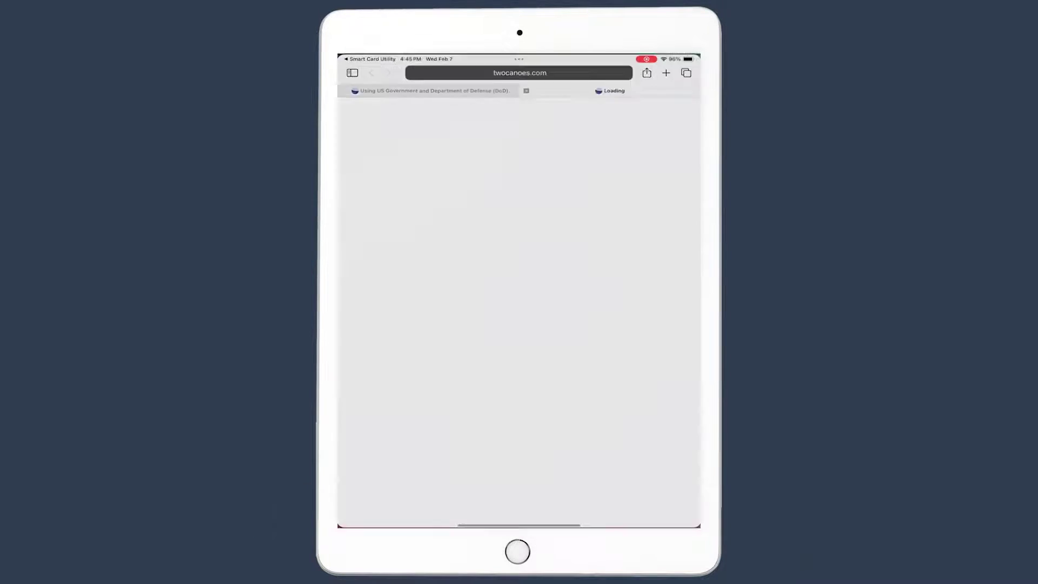
{"action": "scroll", "coordinate": [519, 365], "scroll_direction": "down", "scroll_amount": 5}
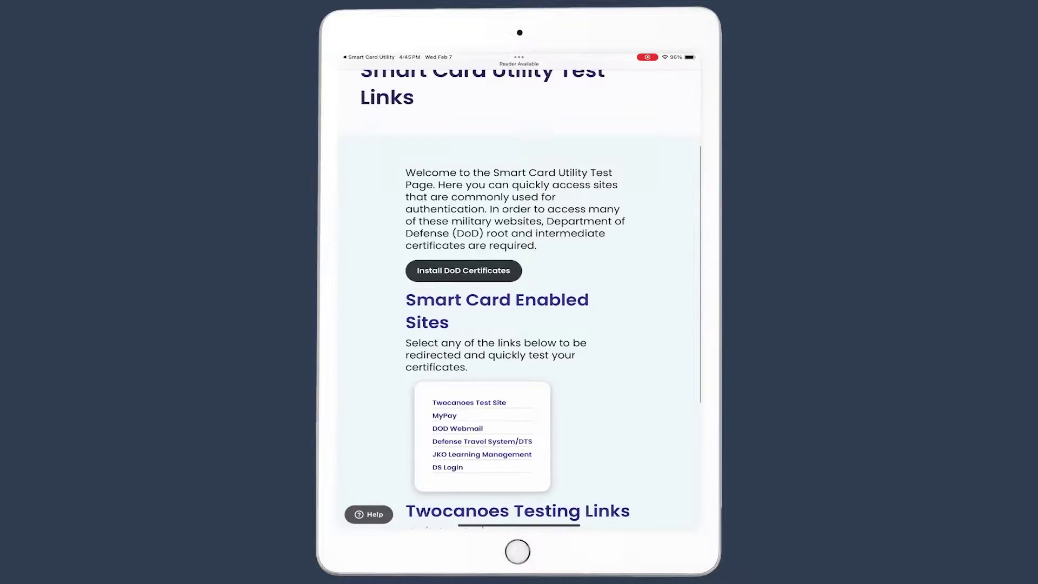
Open the Twocanoes Test Site link at cardtest.twocanoes.com to request a client certificate
{"action": "left_click", "coordinate": [470, 342]}
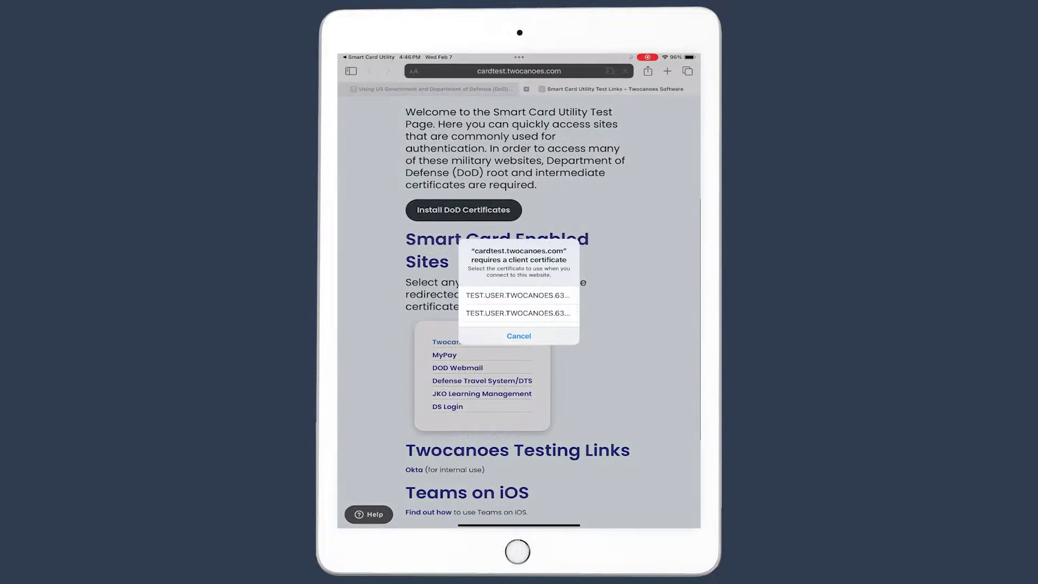
Choose the TEST.USER.TWOCANOES card certificate to sign in to the test site
{"action": "left_click", "coordinate": [518, 295]}
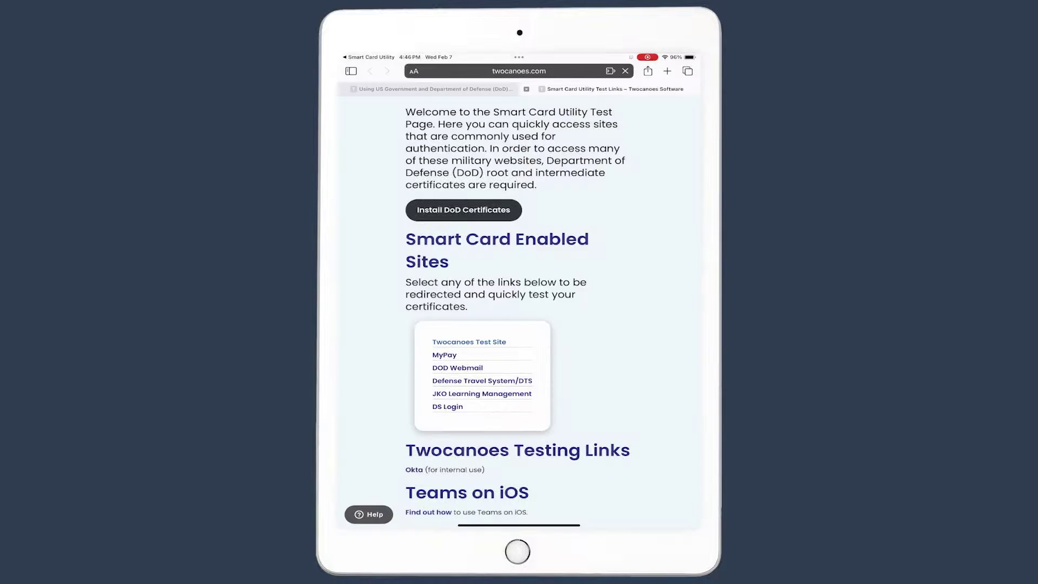